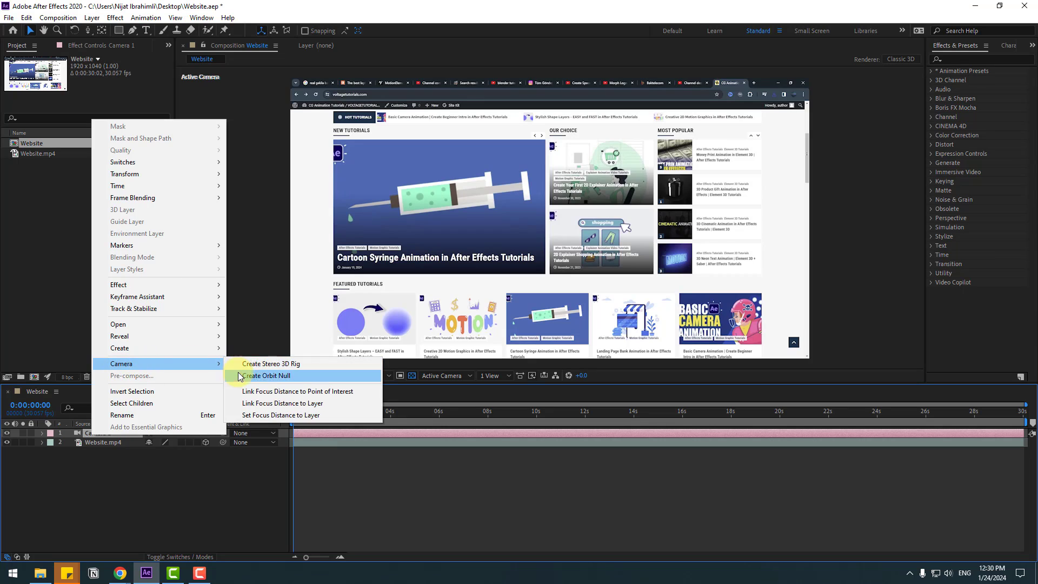
- Create an orbit null for Camera 1 and center the null's anchor point in its layer
click(273, 378)
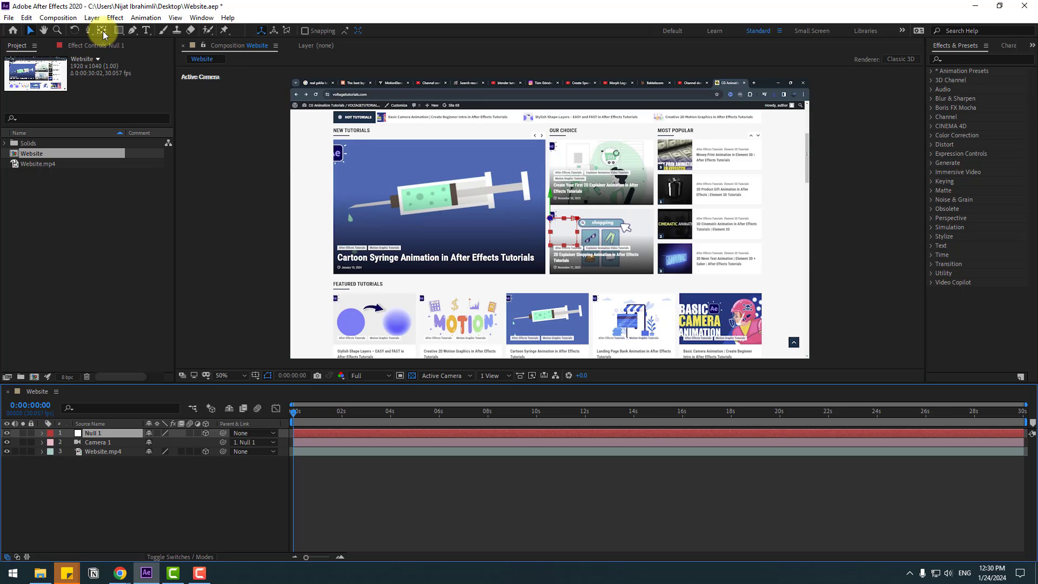
key(ctrl+alt+Home)
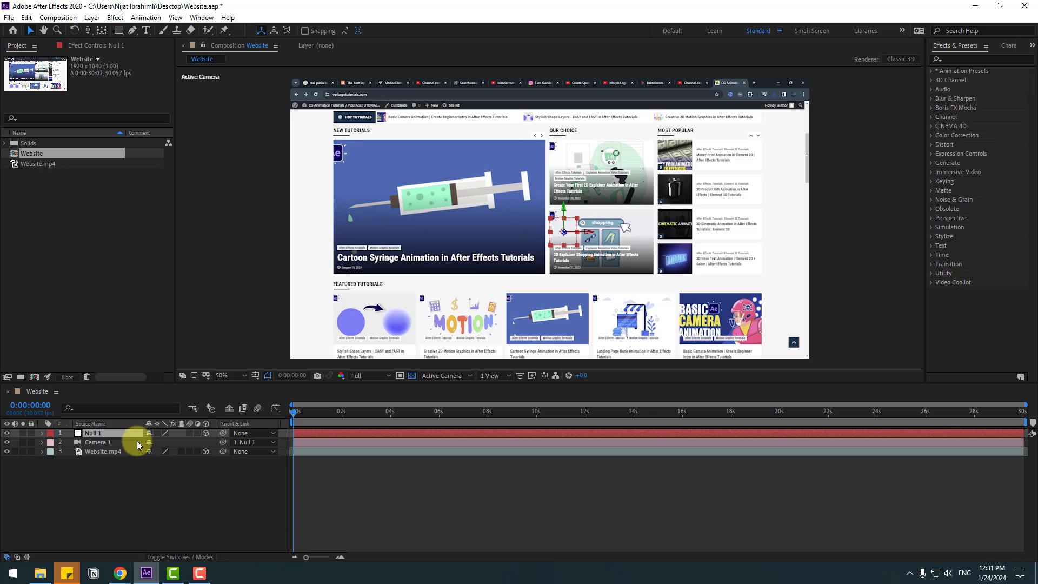
- Try moving the camera by changing Null 1's position, and undo the change
click(96, 434)
key(p)
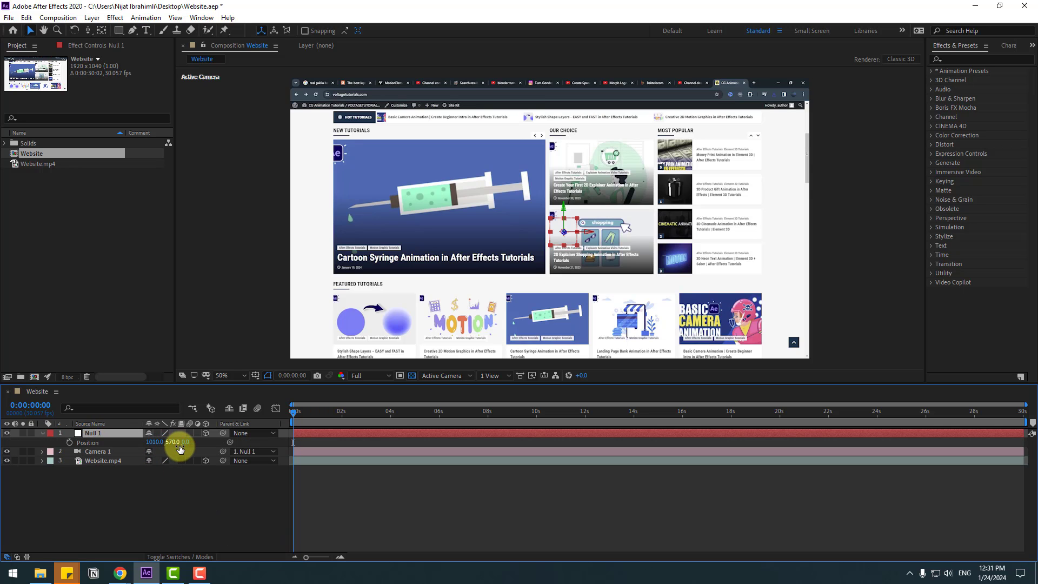
drag(180, 449, 751, 346)
key(ctrl+z)
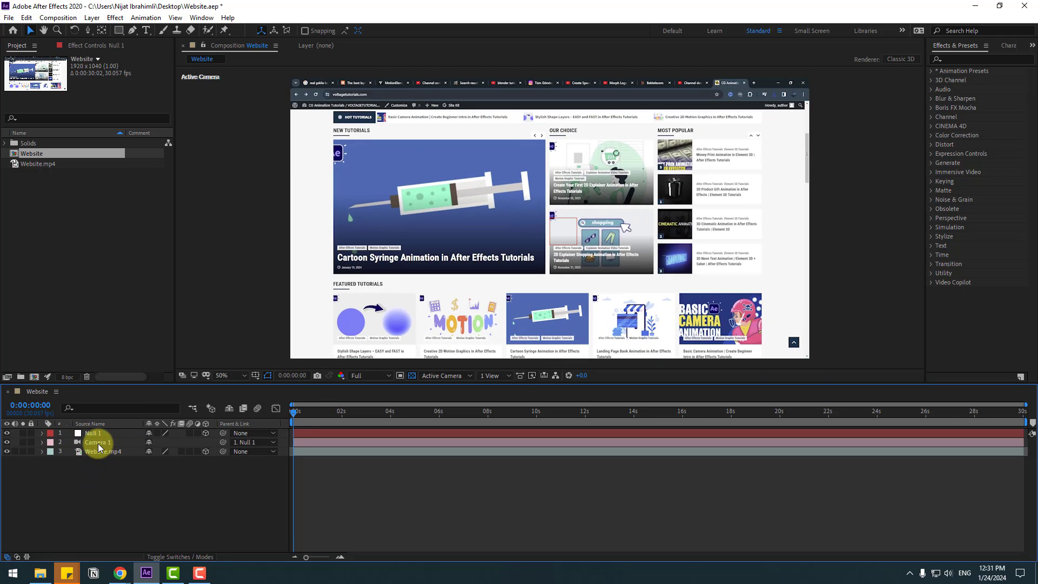
- Reframe Camera 1 with the camera tools into an angled perspective close-up of the syringe tutorial and featured tutorials on the website
click(94, 442)
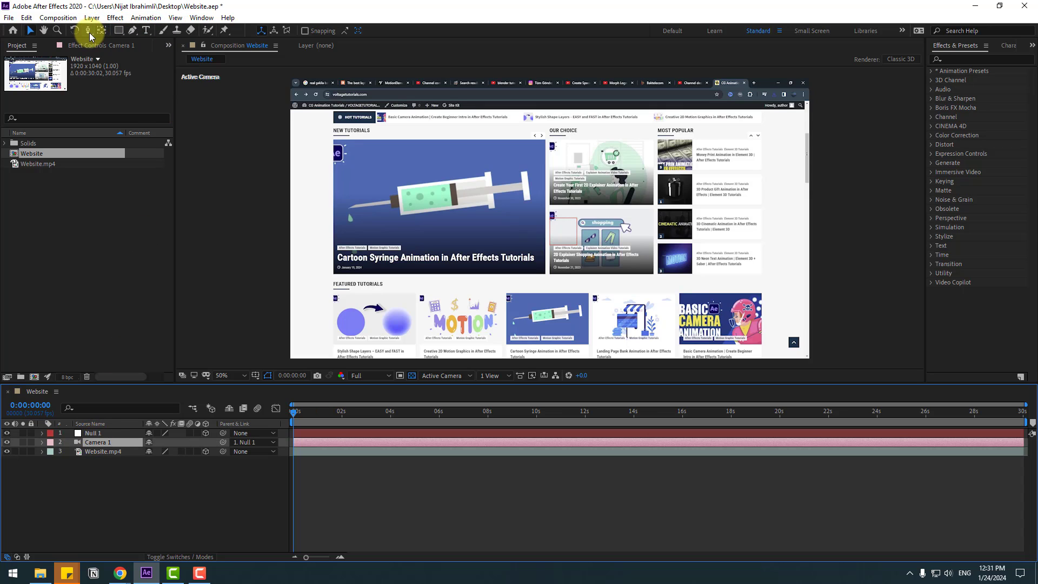
drag(89, 35, 156, 39)
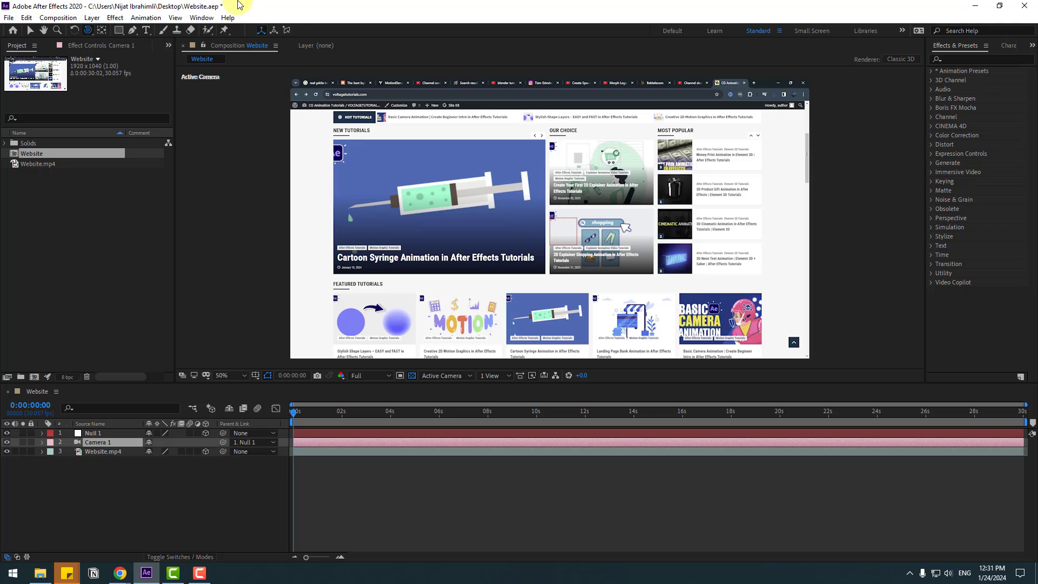
middle_click(448, 202)
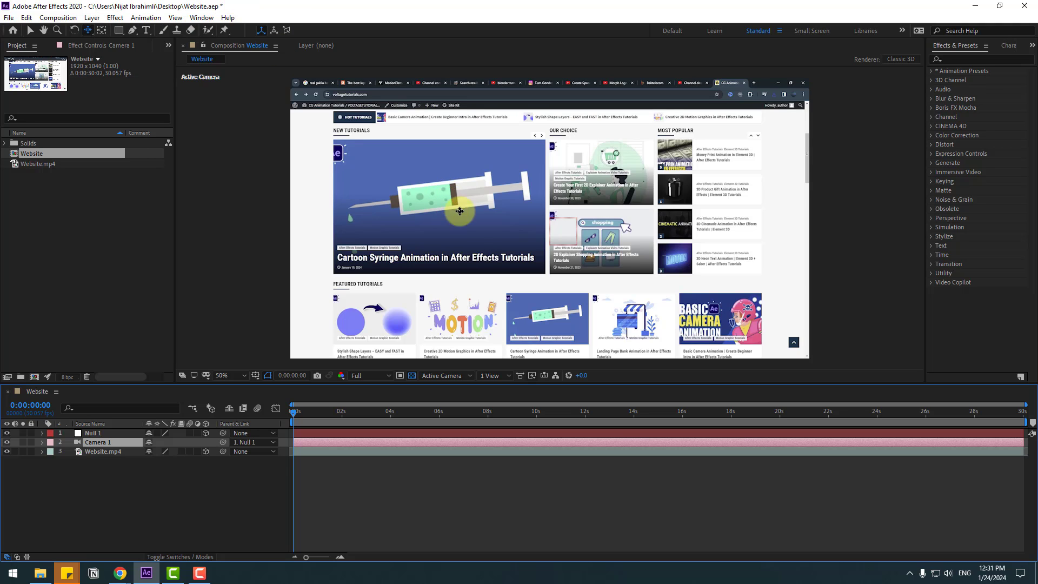
drag(465, 246, 478, 179)
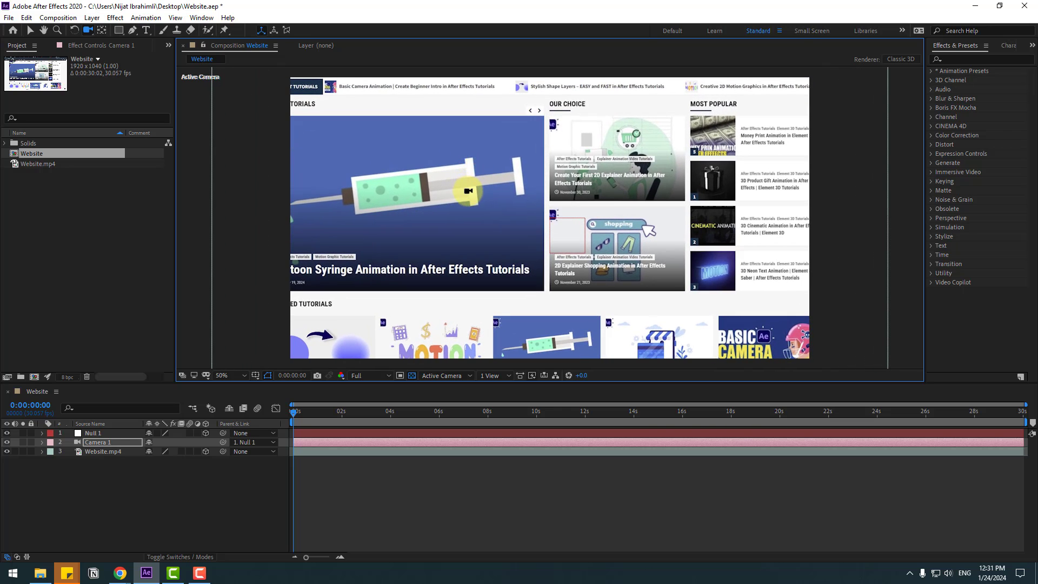
drag(438, 196, 446, 198)
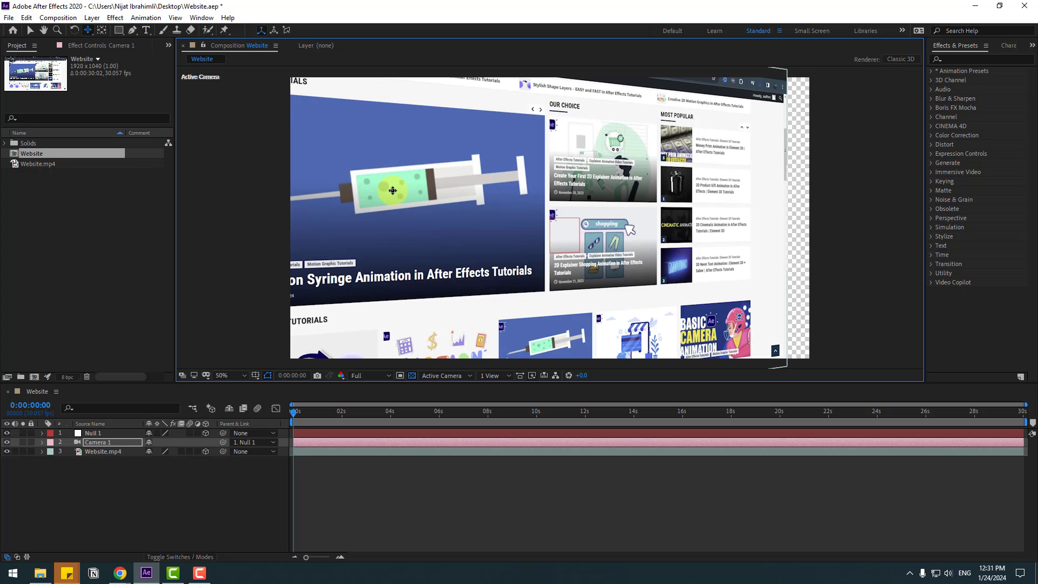
drag(357, 189, 423, 219)
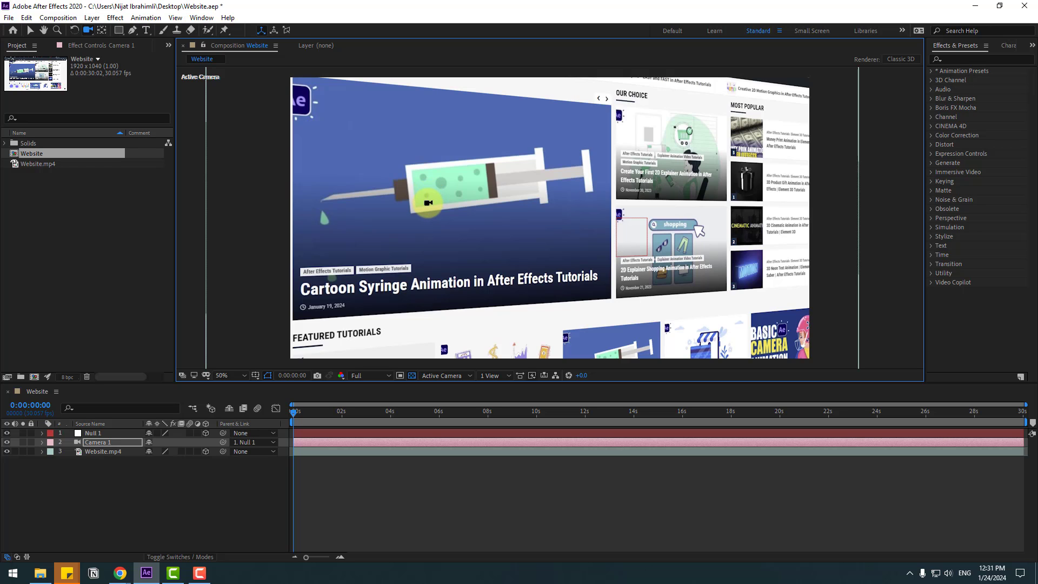
drag(428, 203, 435, 203)
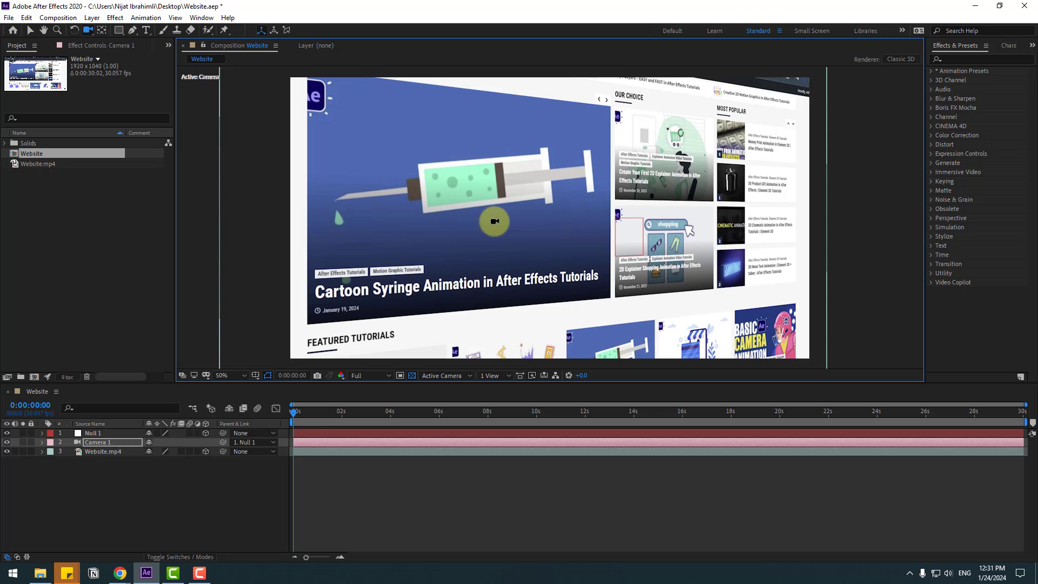
click(251, 445)
key(v)
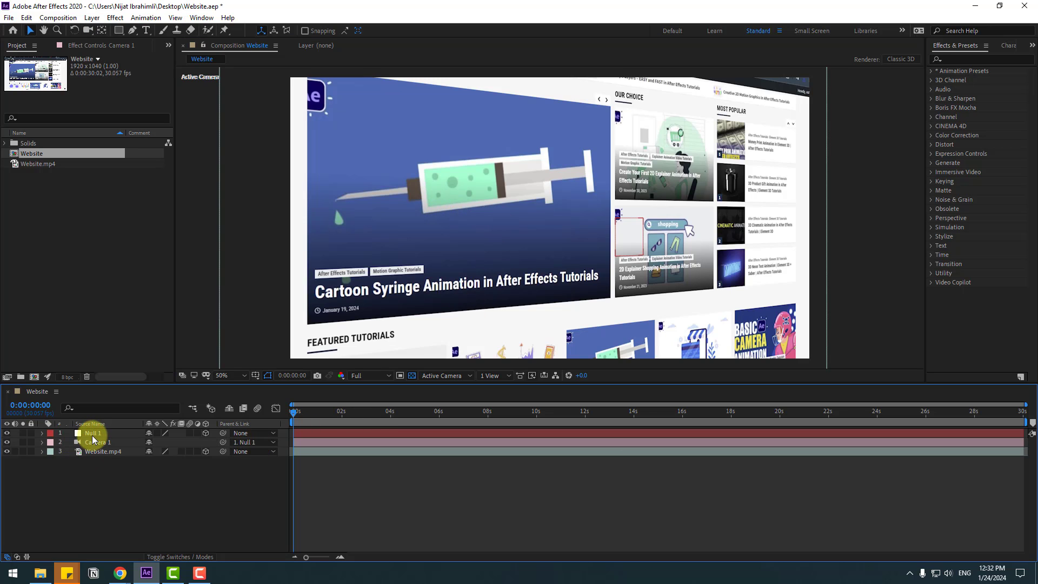
- Add a Position keyframe to Null 1 at 0 seconds
click(94, 435)
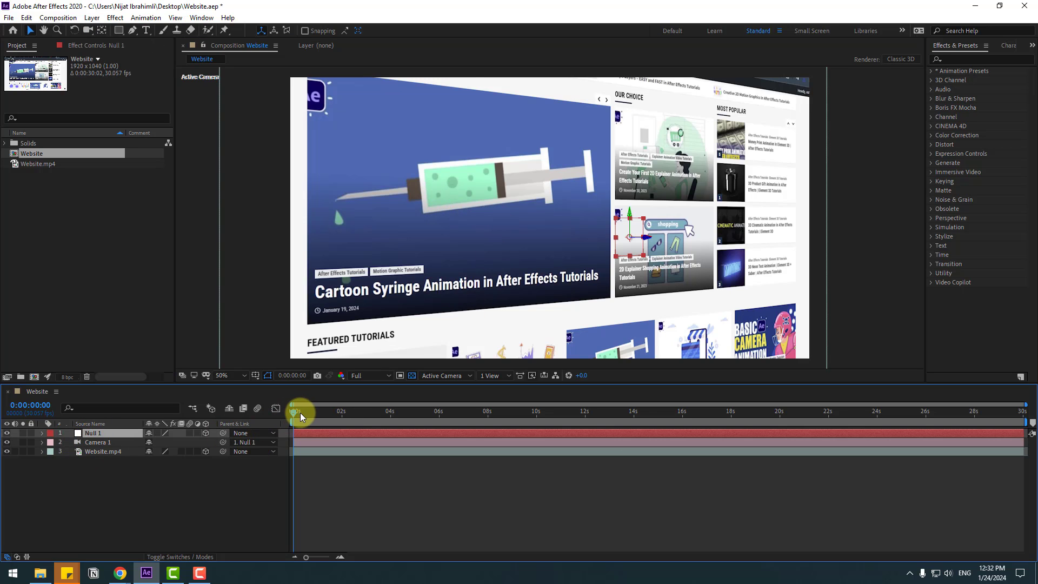
drag(300, 413, 95, 434)
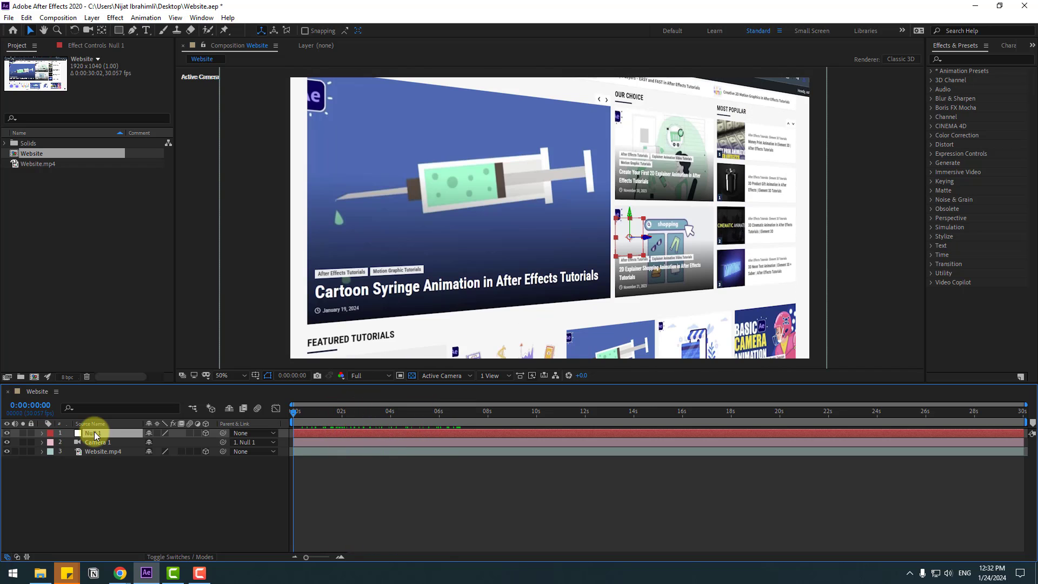
key(alt+shift+p)
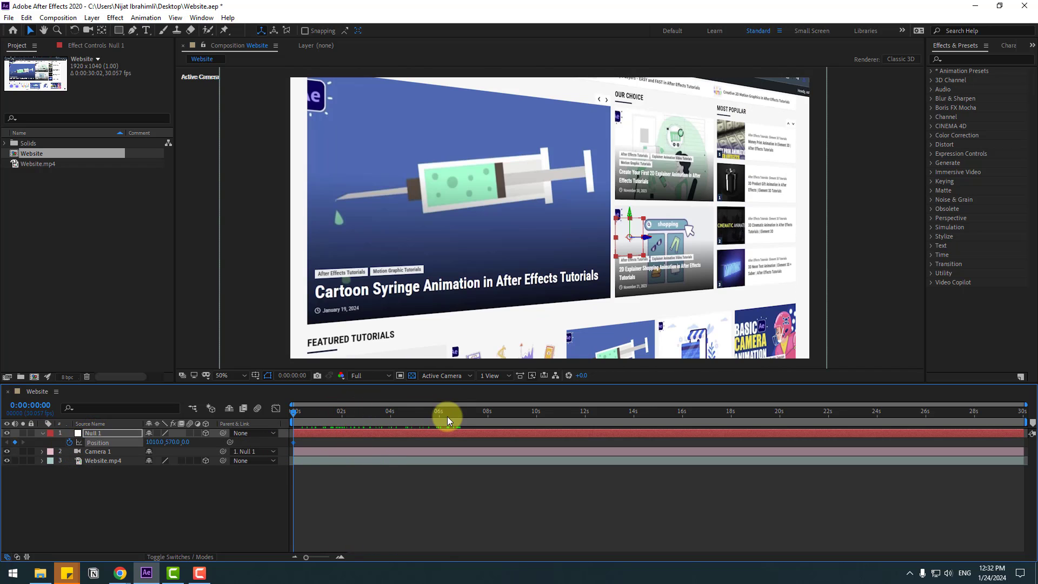
- At 10 seconds, end the work area and set Null 1's position to about 1053, 570, 88
click(535, 414)
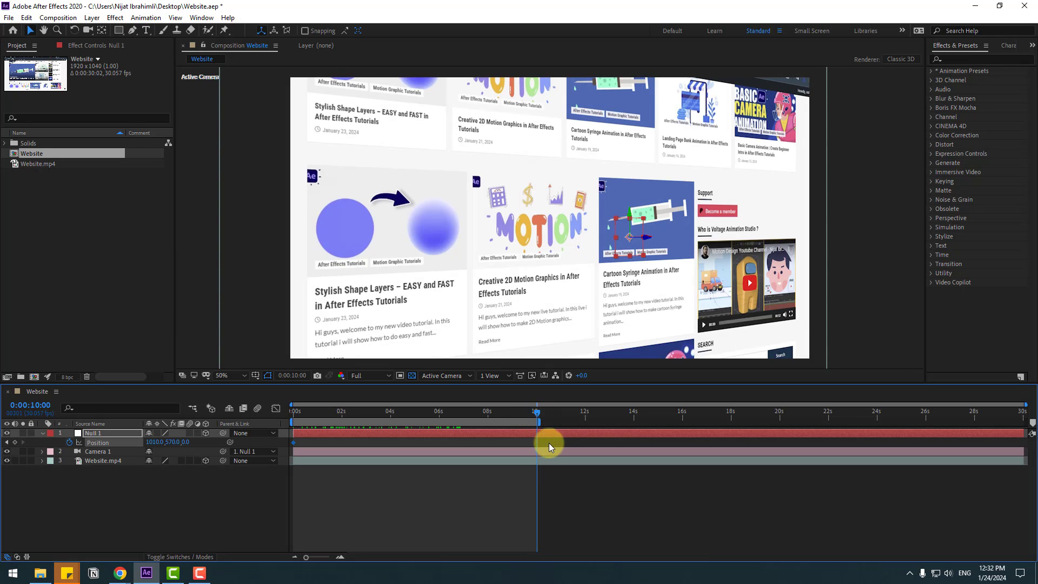
drag(187, 442, 237, 447)
drag(153, 447, 178, 444)
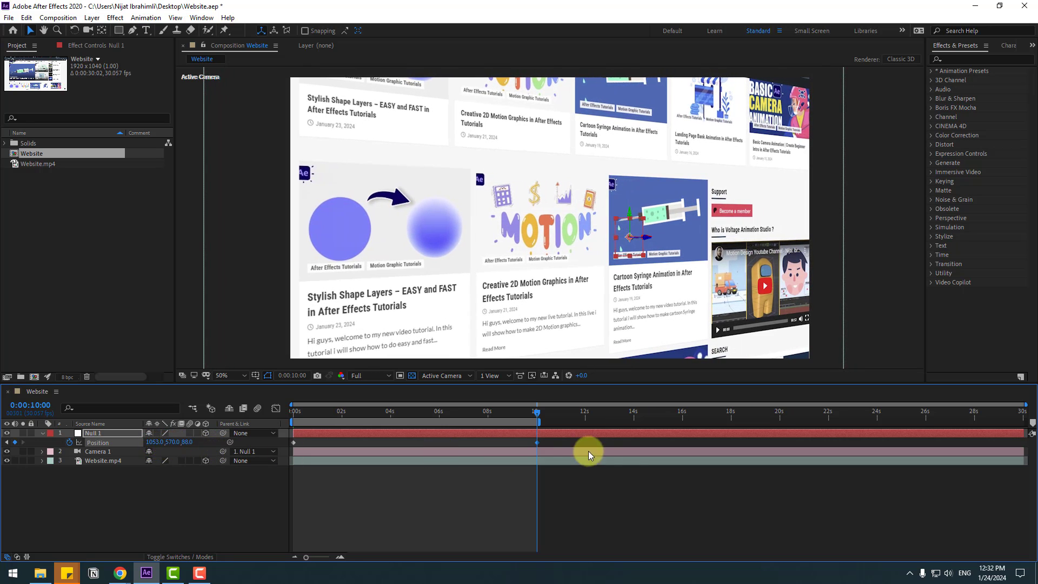
- Preview the camera movement and trim the Website composition to the work area
click(632, 482)
key(space)
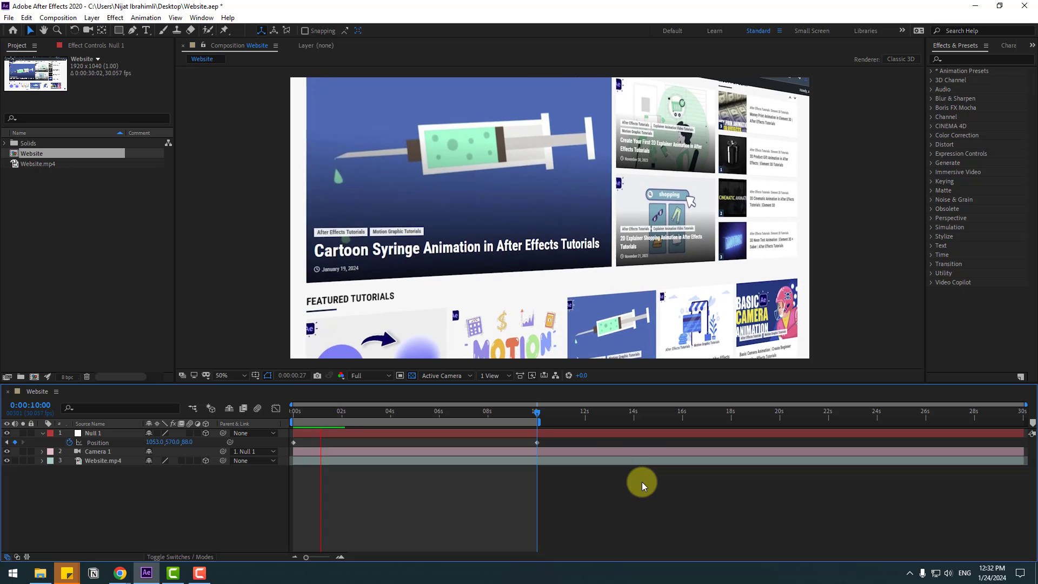
click(512, 414)
right_click(516, 424)
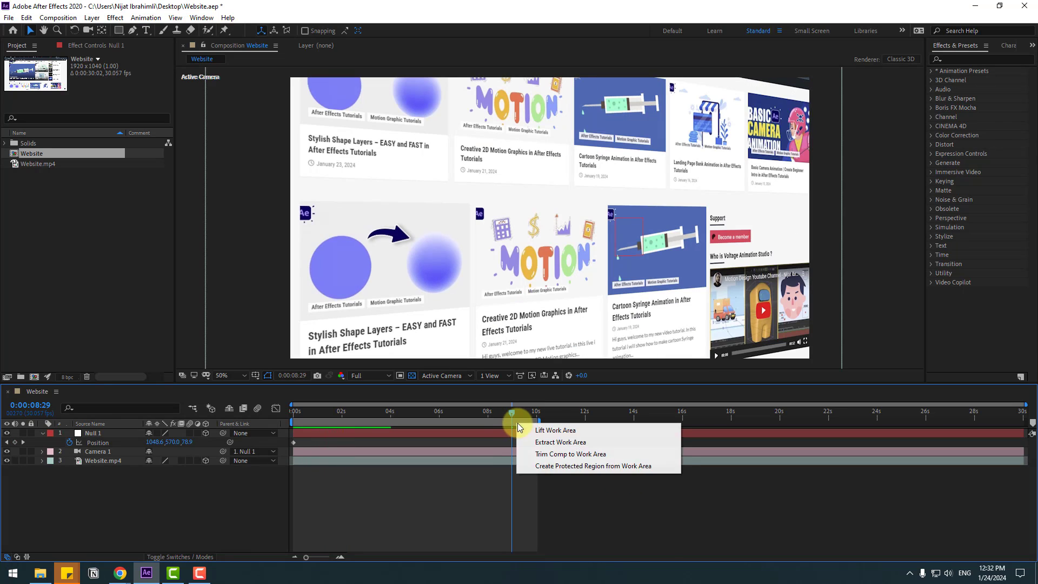
click(584, 456)
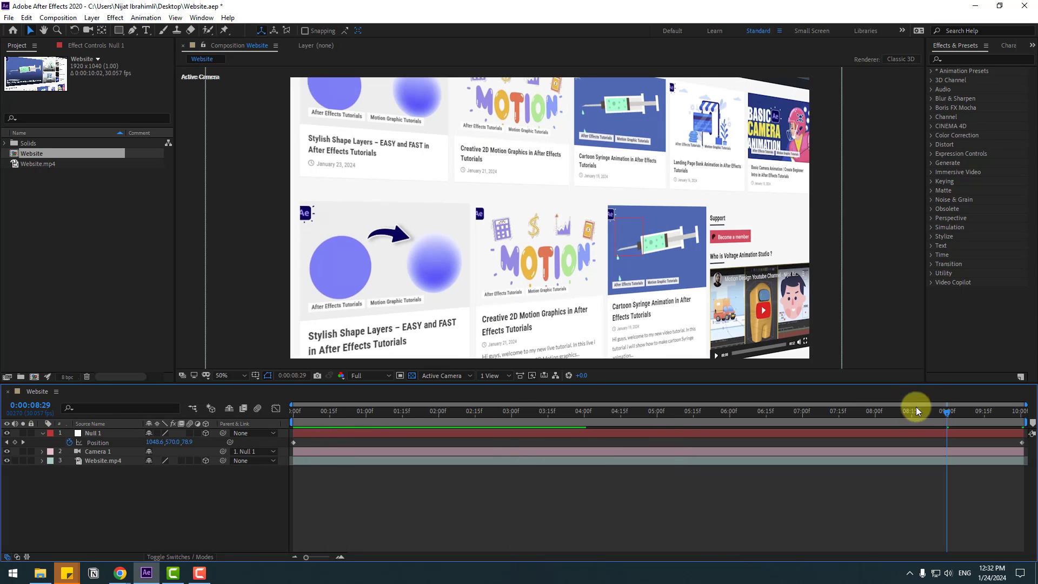
- Return to the start of the composition and lower the preview resolution to Quarter
key(Home)
click(362, 373)
click(367, 437)
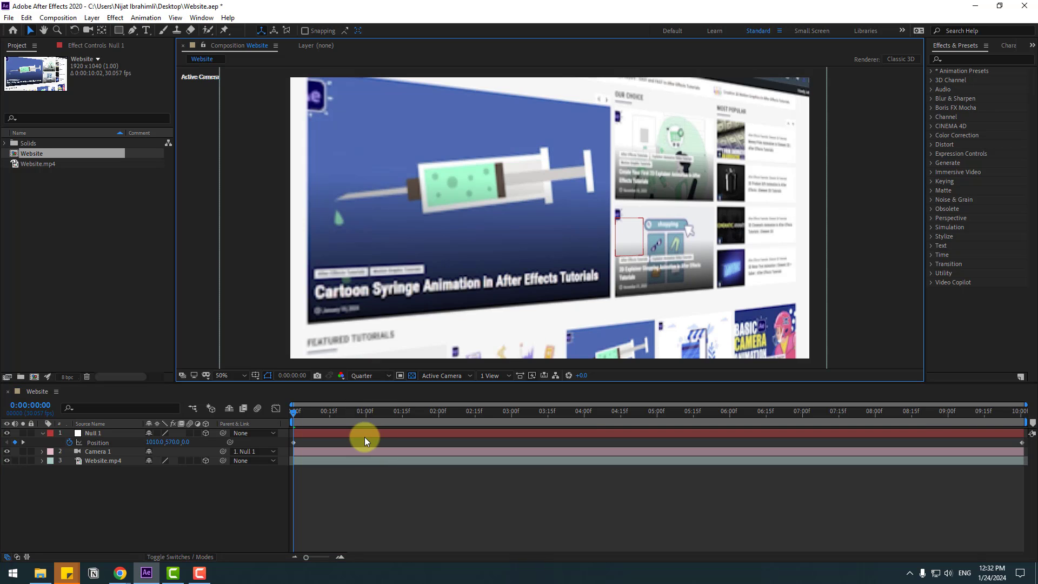
- Turn on Depth of Field in Camera 1's options, with a Blur Level of 150% and an Aperture of 150 pixels
click(90, 453)
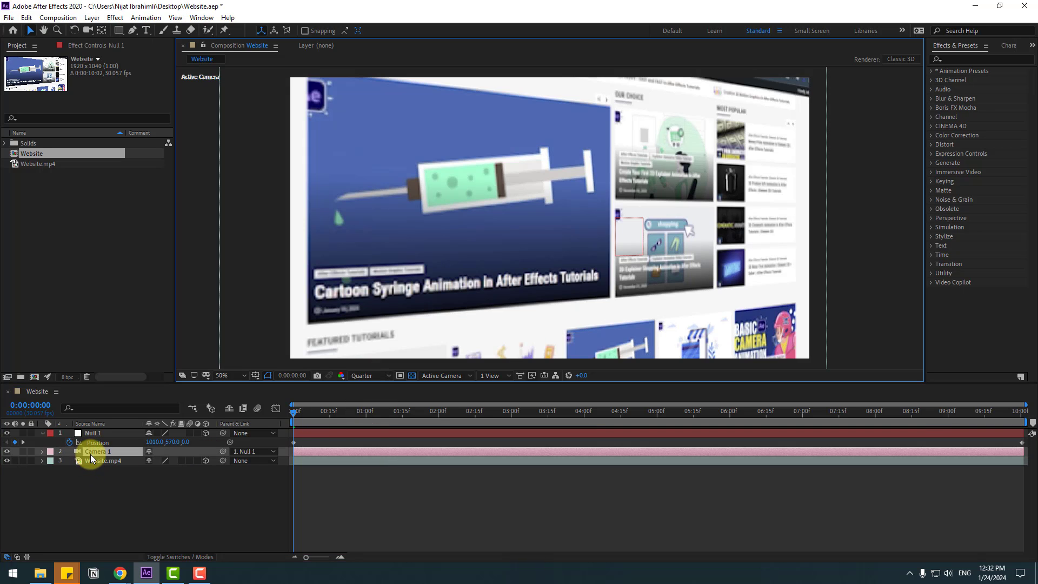
click(42, 452)
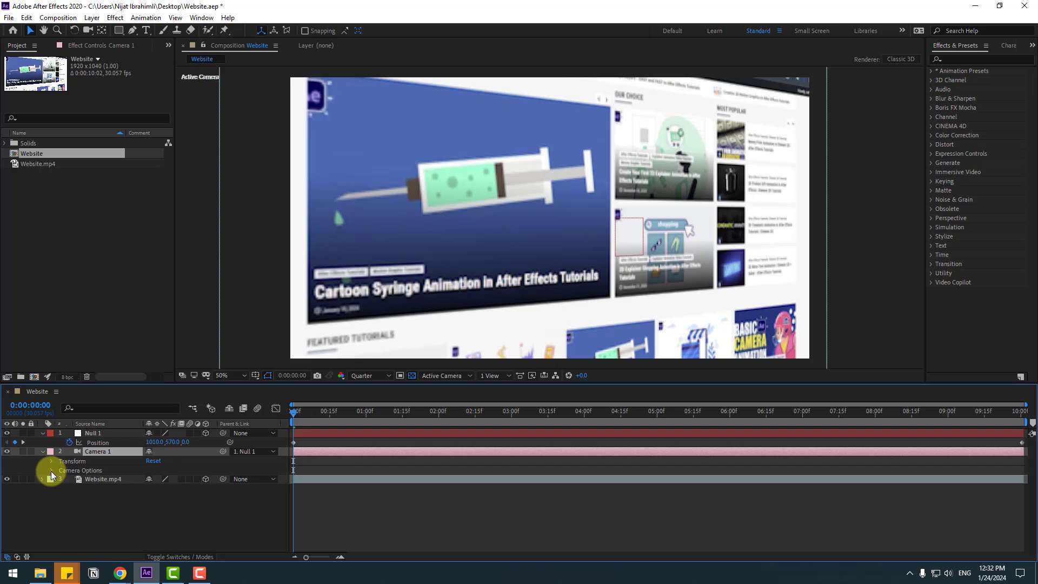
click(52, 470)
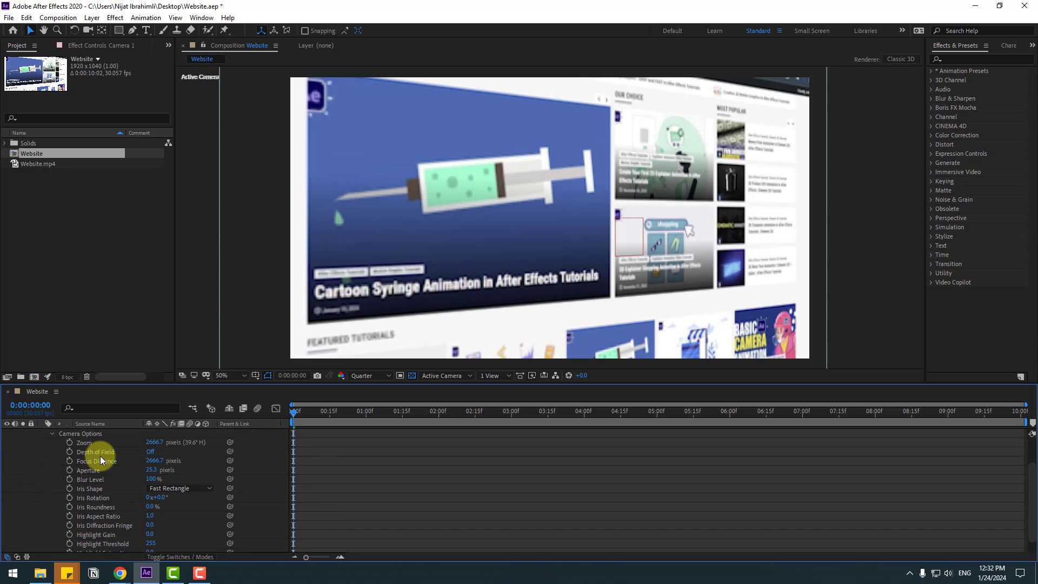
click(149, 452)
click(150, 479)
key(Return)
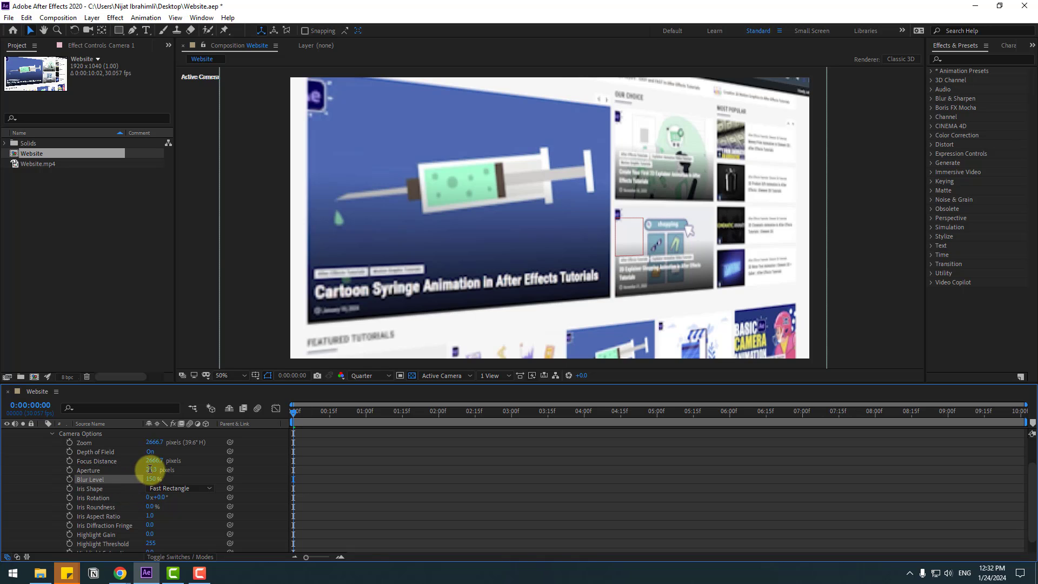
click(150, 470)
key(Return)
- At Full preview resolution, set Camera 1's Focus Distance to about 1452.7 pixels, Aperture to 245 pixels and Blur Level to 265%
click(362, 375)
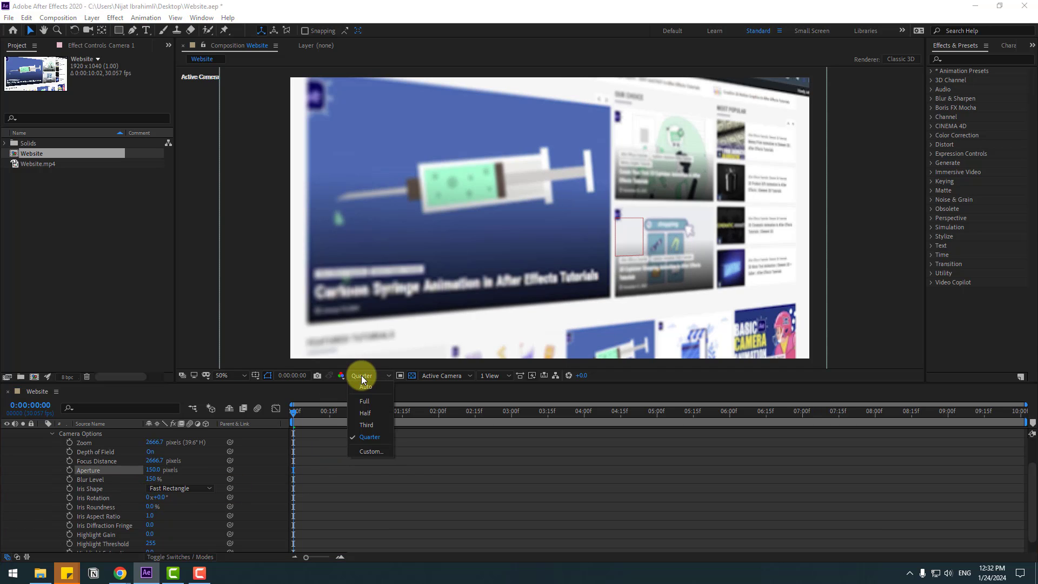
click(363, 399)
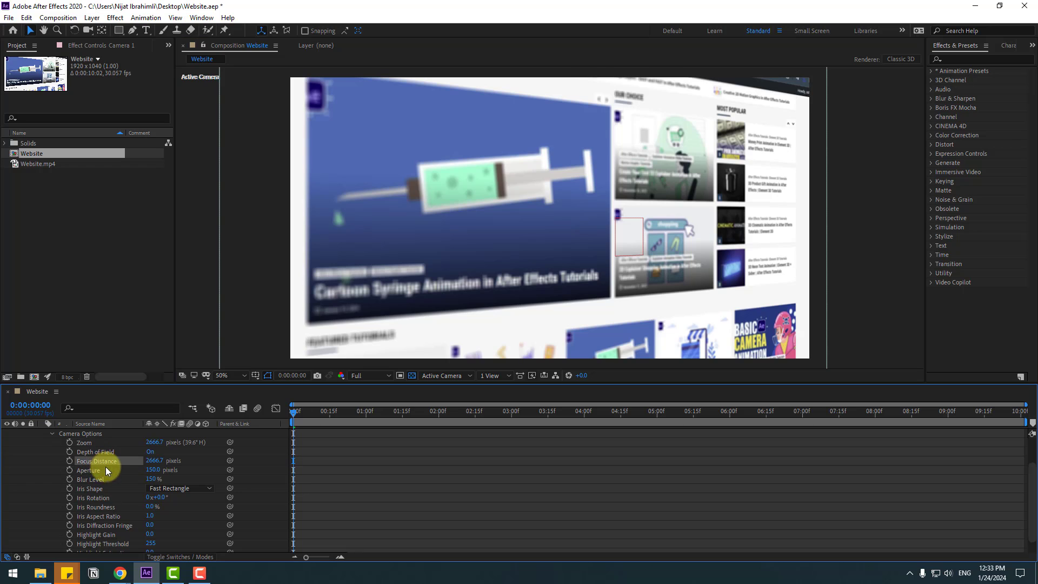
drag(151, 460, 91, 460)
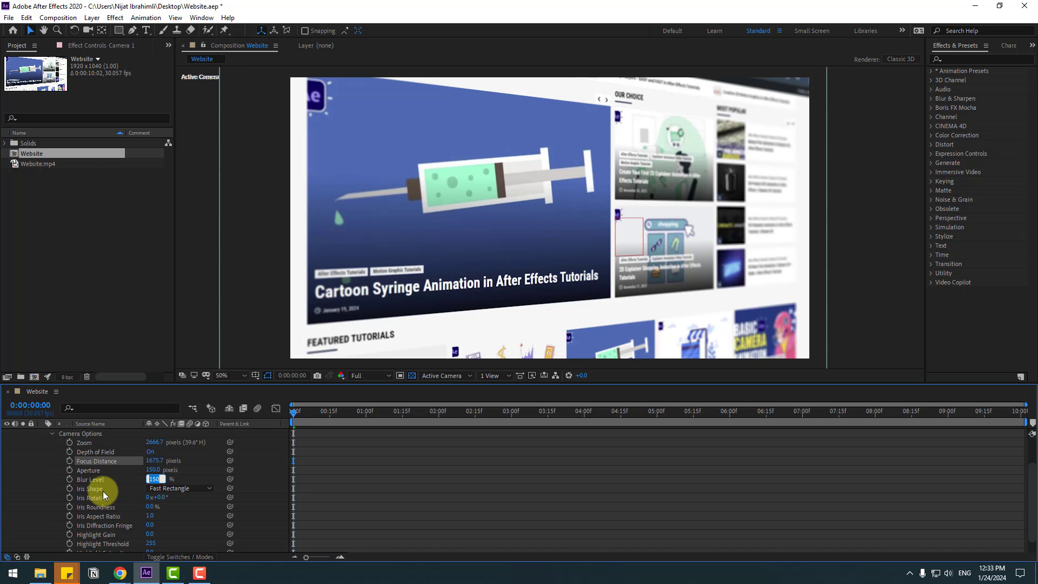
click(203, 478)
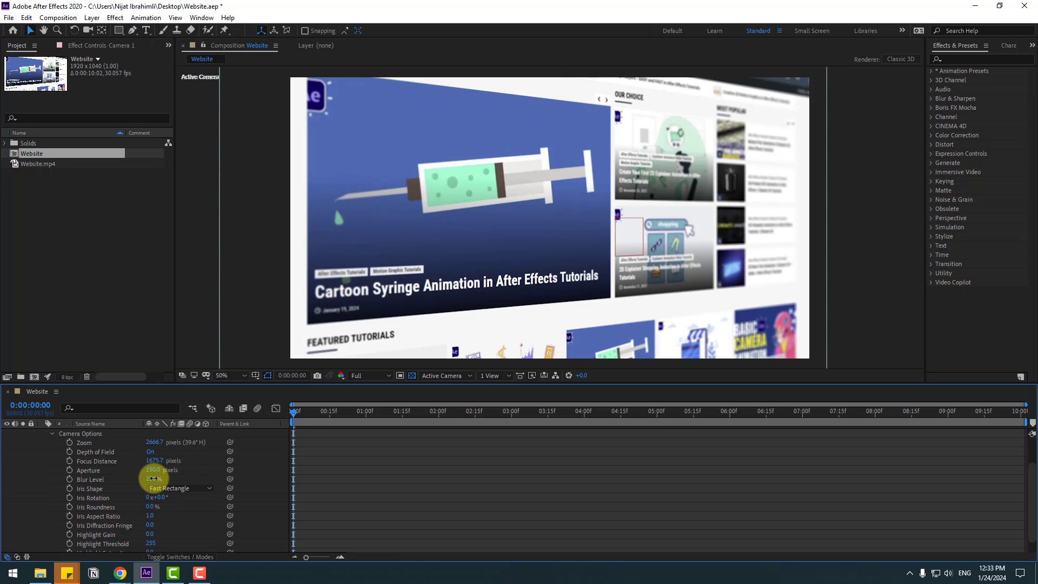
mouse_move(154, 478)
mouse_down()
mouse_move(301, 472)
mouse_move(204, 480)
mouse_move(213, 479)
mouse_move(201, 493)
mouse_move(167, 473)
mouse_move(225, 468)
mouse_move(109, 456)
mouse_move(342, 445)
mouse_move(11, 445)
mouse_move(57, 455)
mouse_move(347, 440)
mouse_move(165, 448)
mouse_move(202, 452)
mouse_move(413, 426)
mouse_move(27, 448)
mouse_move(155, 440)
mouse_move(30, 448)
mouse_move(143, 462)
mouse_up()
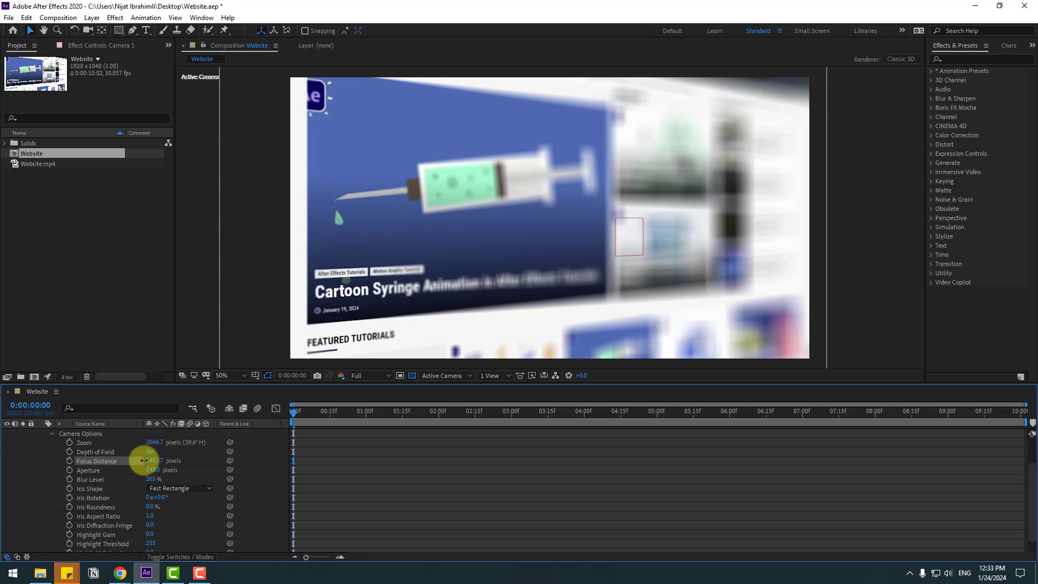
- Keyframe Camera 1's Focus Distance at 0 seconds and set it to about 2118.7 pixels at 5 seconds
click(69, 461)
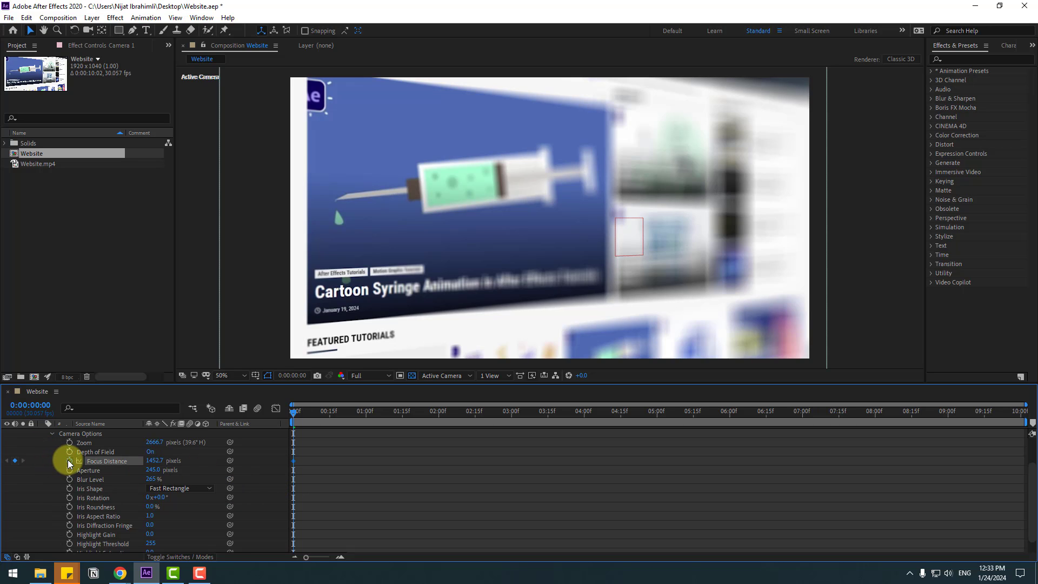
scroll(464, 480, up, 2)
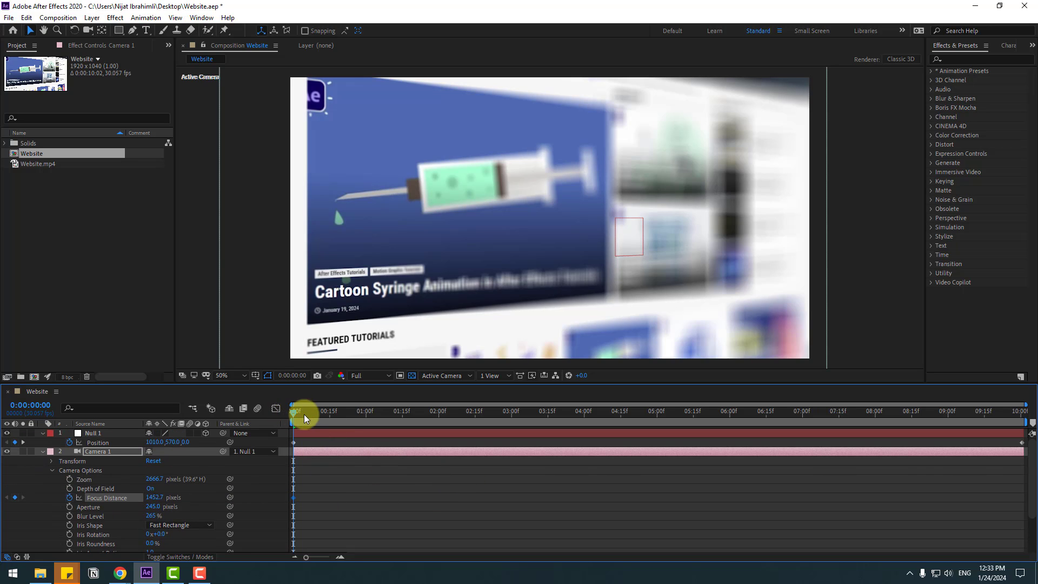
drag(304, 415, 658, 433)
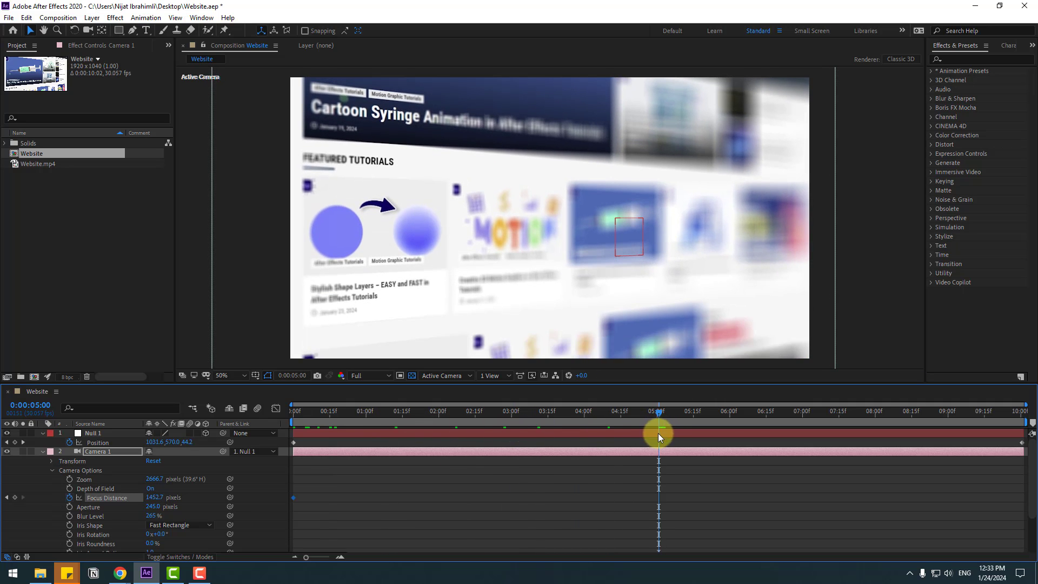
drag(156, 497, 475, 475)
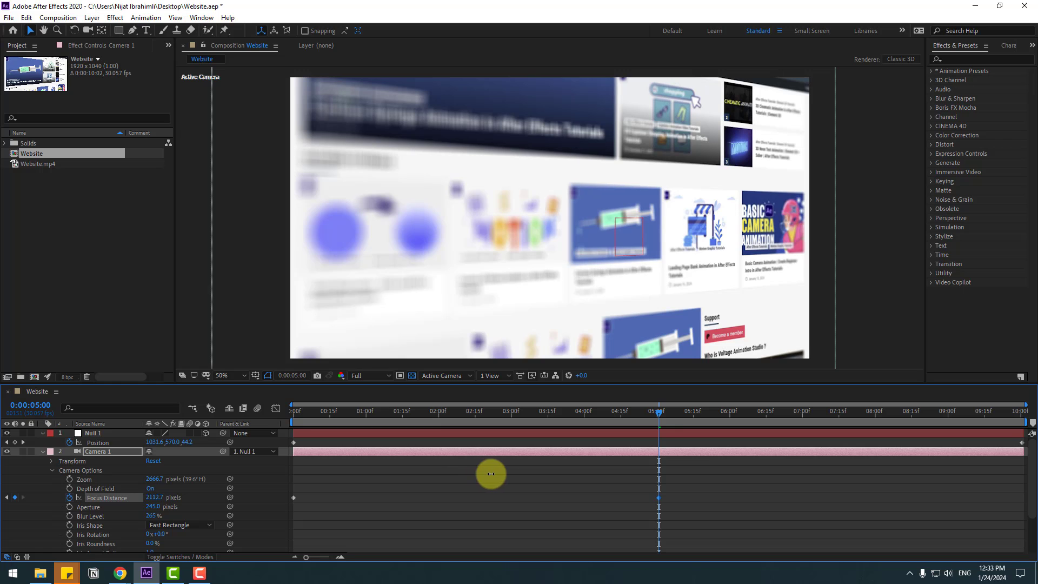
- Copy Camera 1's first Focus Distance keyframe to 10 seconds and return to the start of the composition
drag(640, 414, 1032, 437)
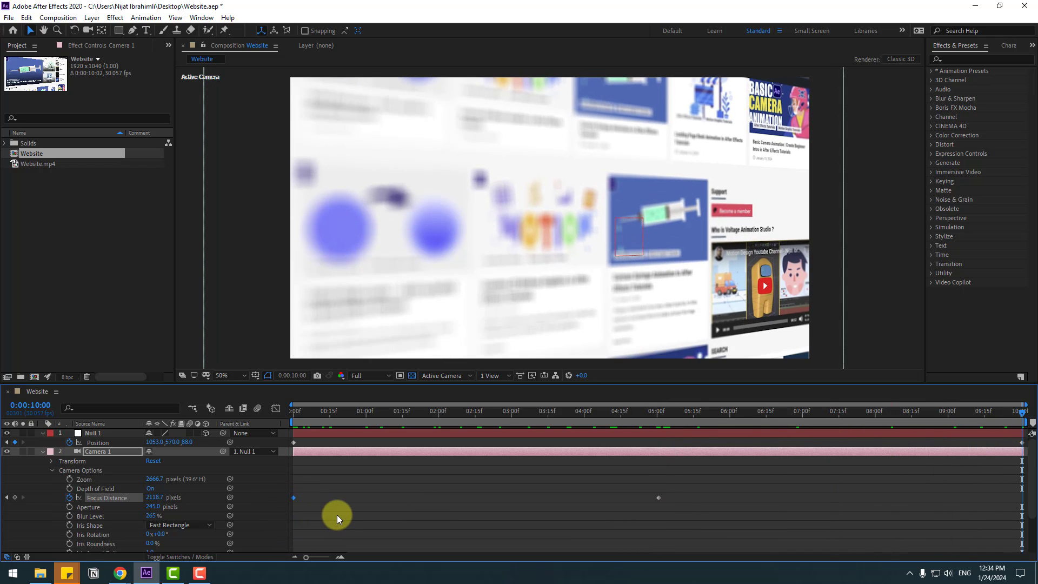
key(ctrl+v)
drag(1001, 416, 280, 449)
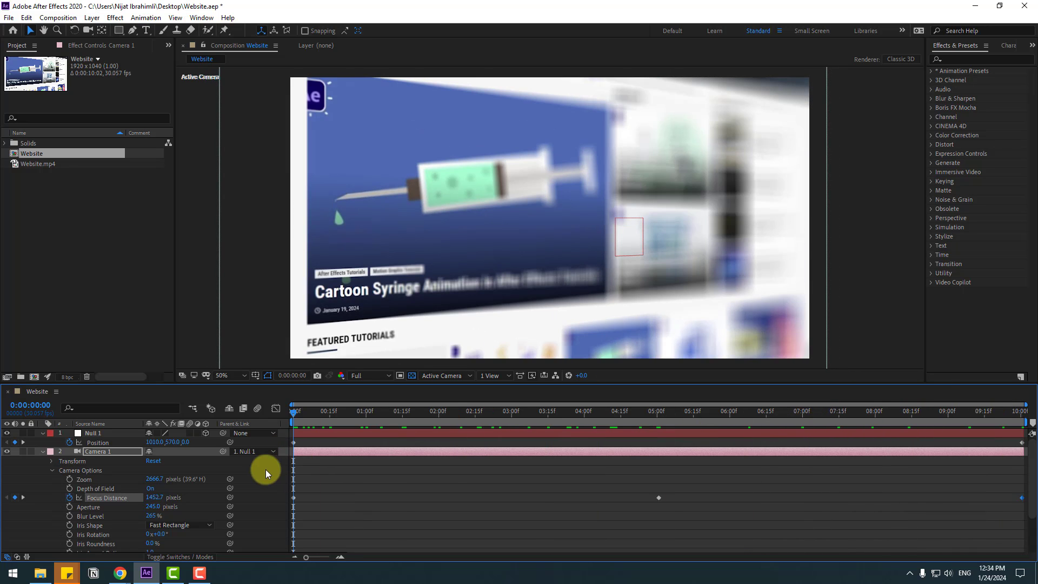
- Reduce Camera 1's Aperture to 85 pixels, preview the focus animation and return to the start
drag(151, 510, 64, 507)
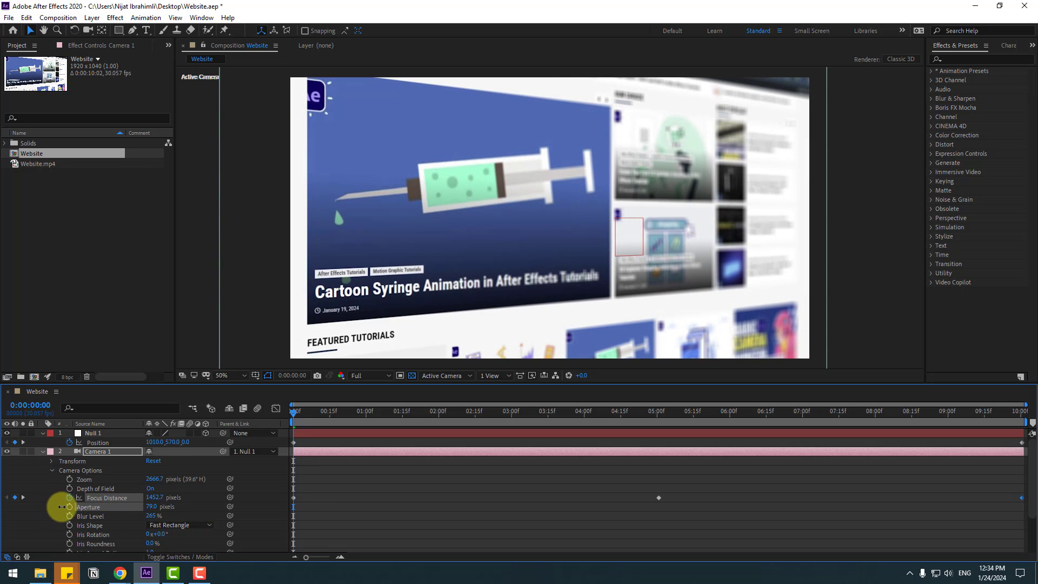
click(405, 522)
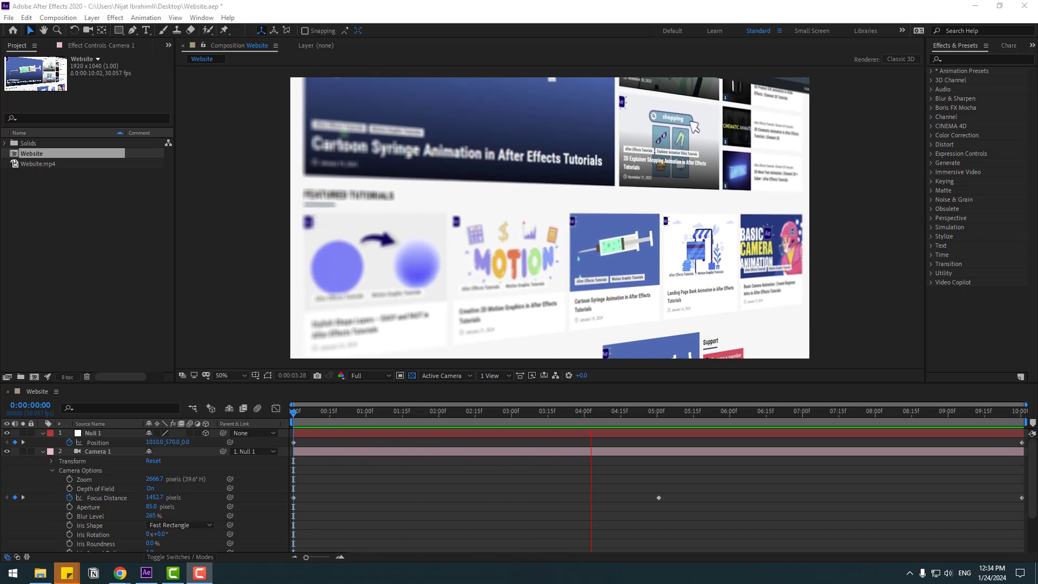
drag(359, 416, 189, 422)
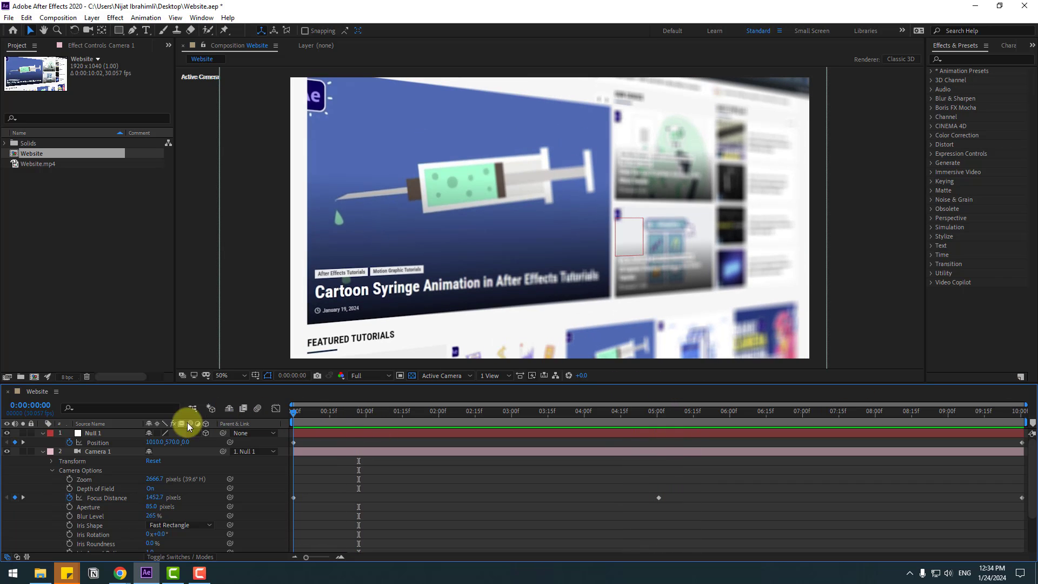
- Lower the preview resolution to Quarter and keyframe the Website.mp4 layer's Y Rotation at -3° at 0 seconds
click(371, 376)
click(369, 437)
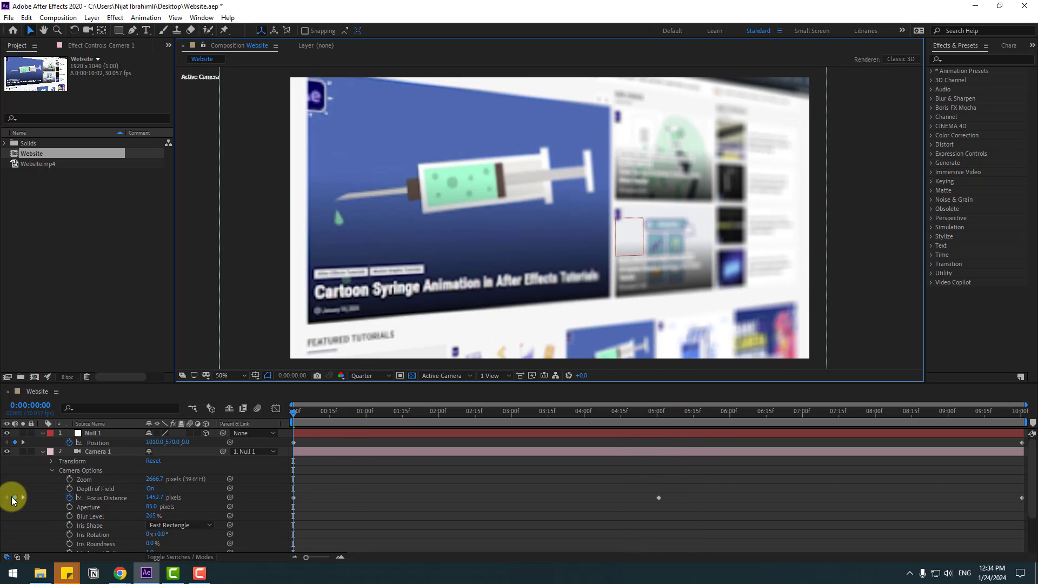
click(42, 452)
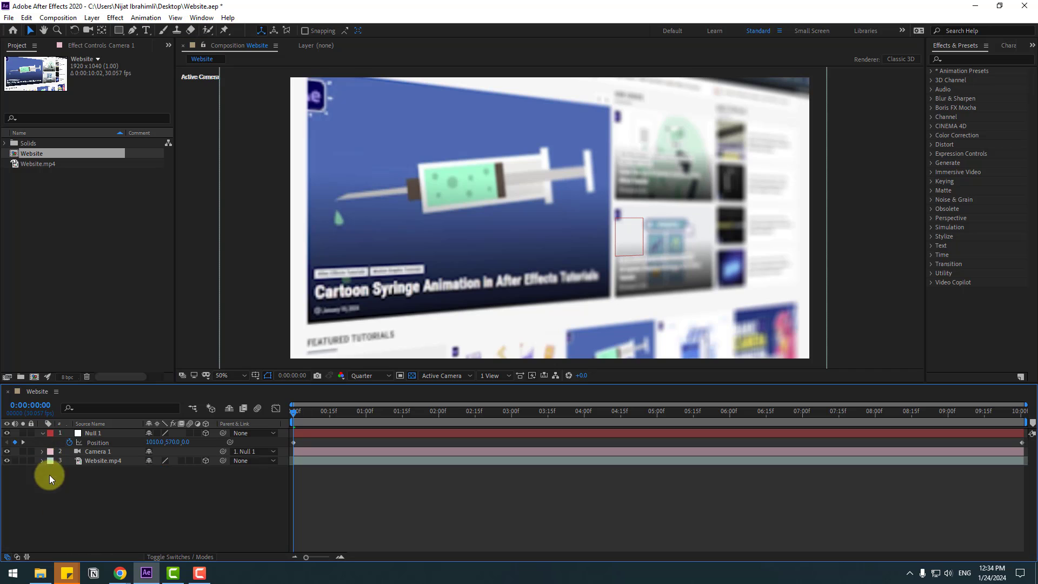
click(97, 463)
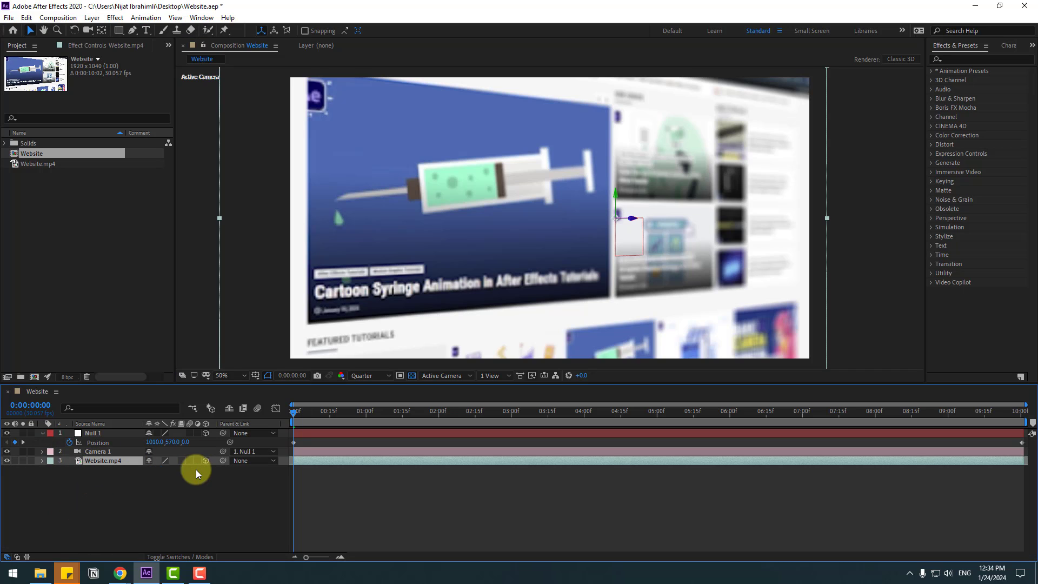
key(r)
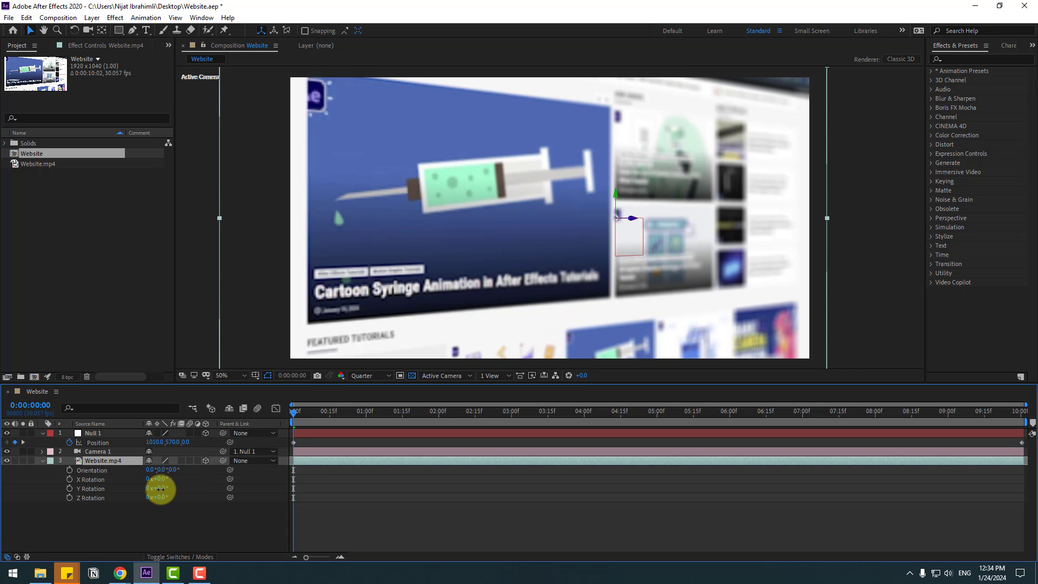
drag(161, 489, 158, 490)
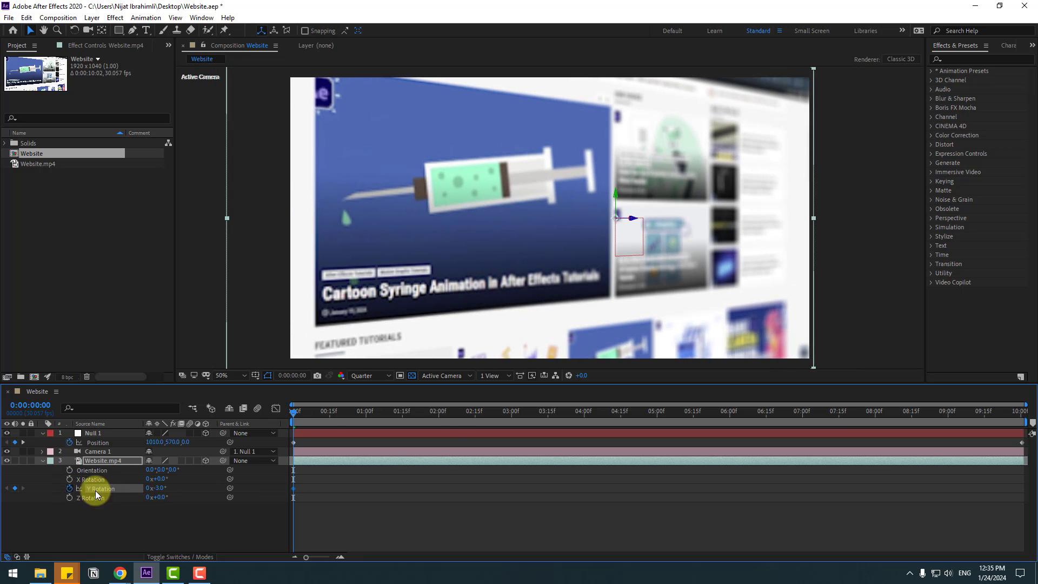
- Add a second Y Rotation keyframe with a changed angle to the Website.mp4 layer at 10 seconds
click(330, 411)
drag(909, 419, 1034, 409)
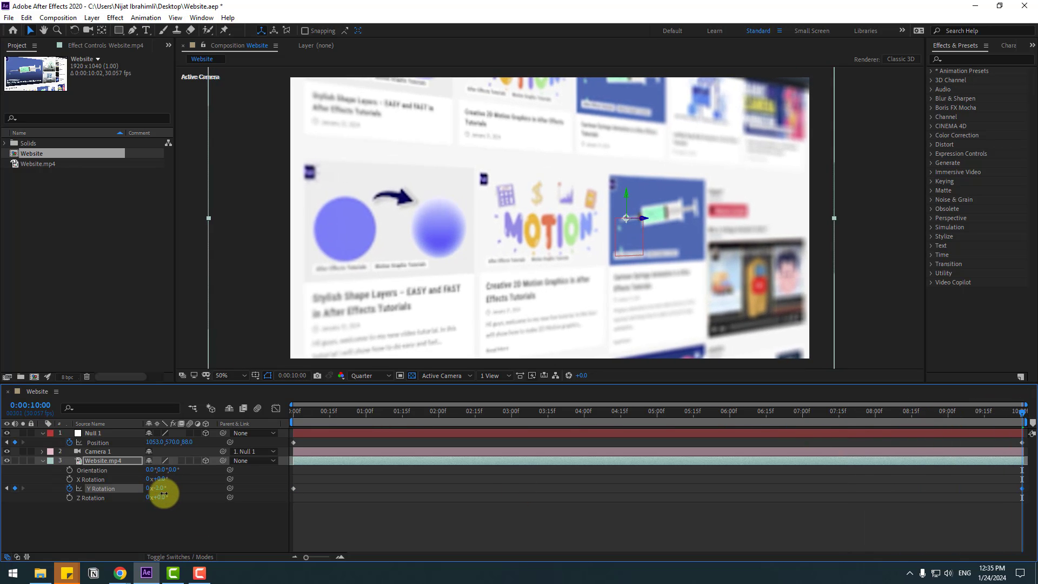
key(w)
- Return to the start of the composition, deselect the layer and preview the rotation animation
drag(1013, 419, 270, 452)
drag(459, 445, 197, 472)
click(218, 528)
key(v)
key(space)
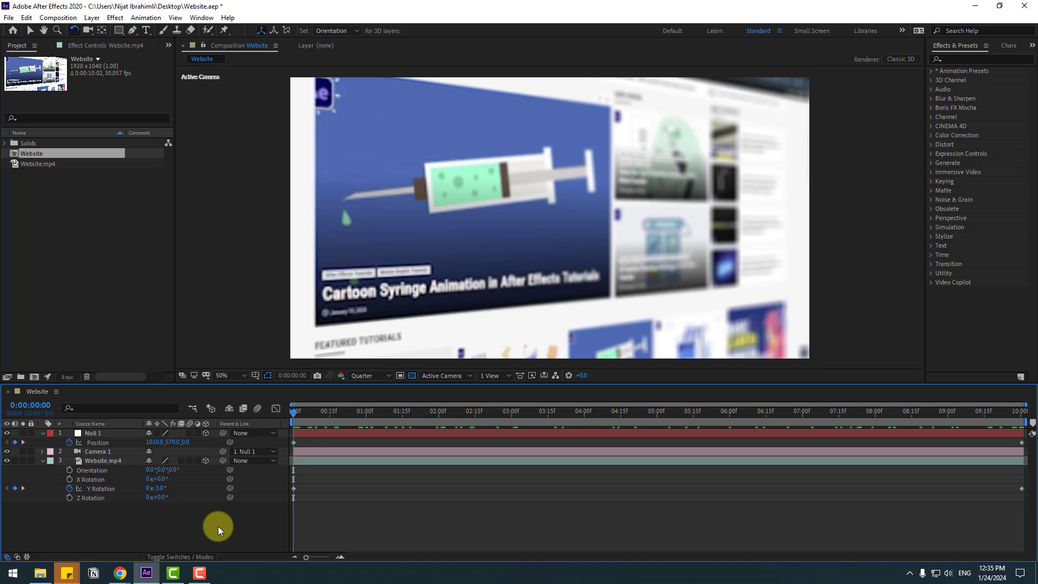